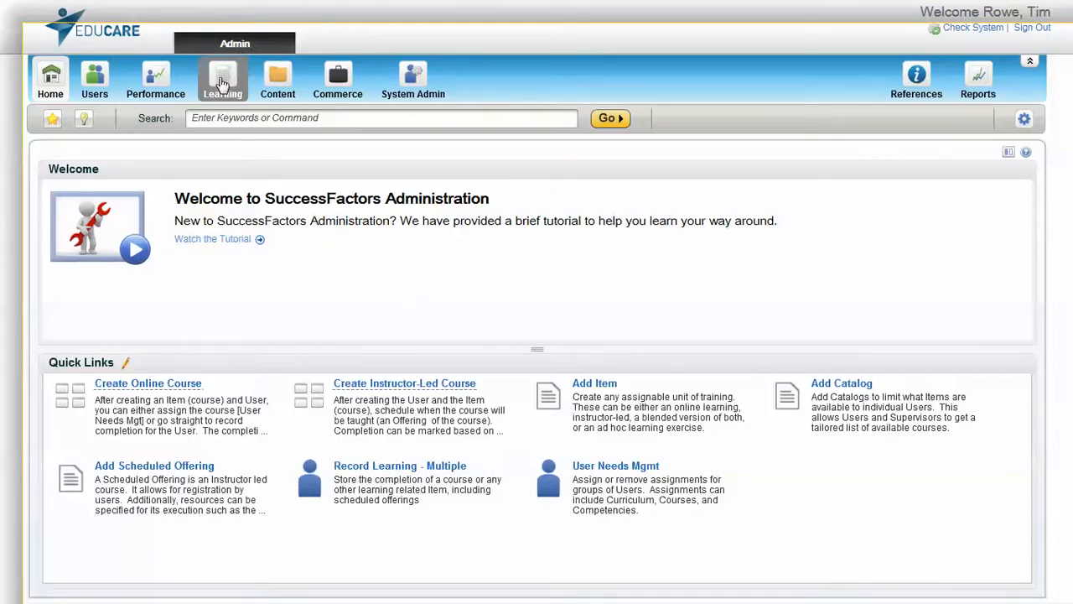
# Start a new learning item of the Scheduled Only type with English (English) as its locale
pyautogui.click(222, 84)
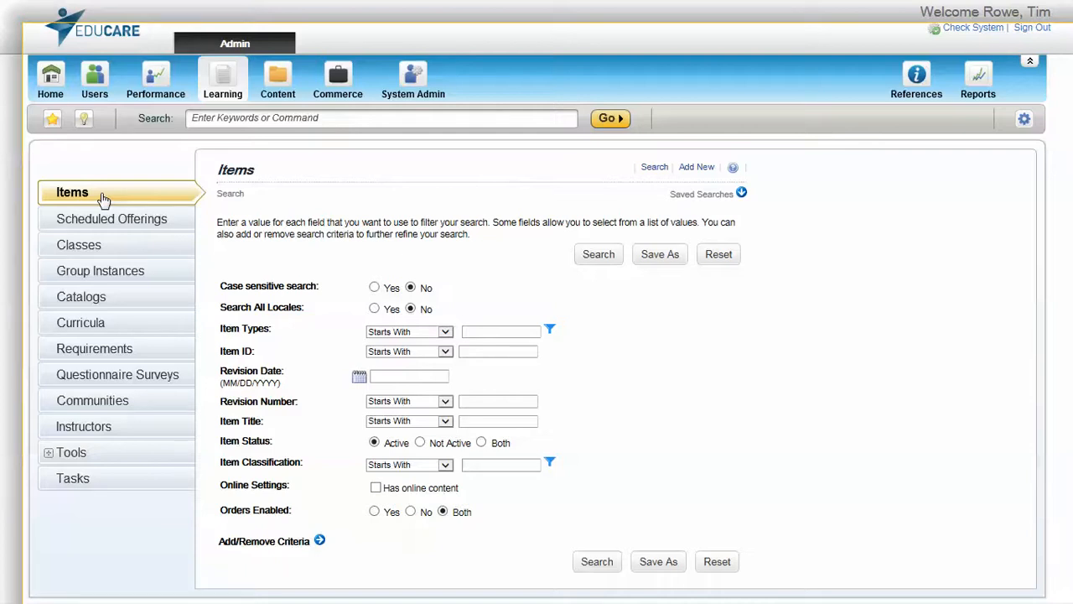
pyautogui.click(697, 168)
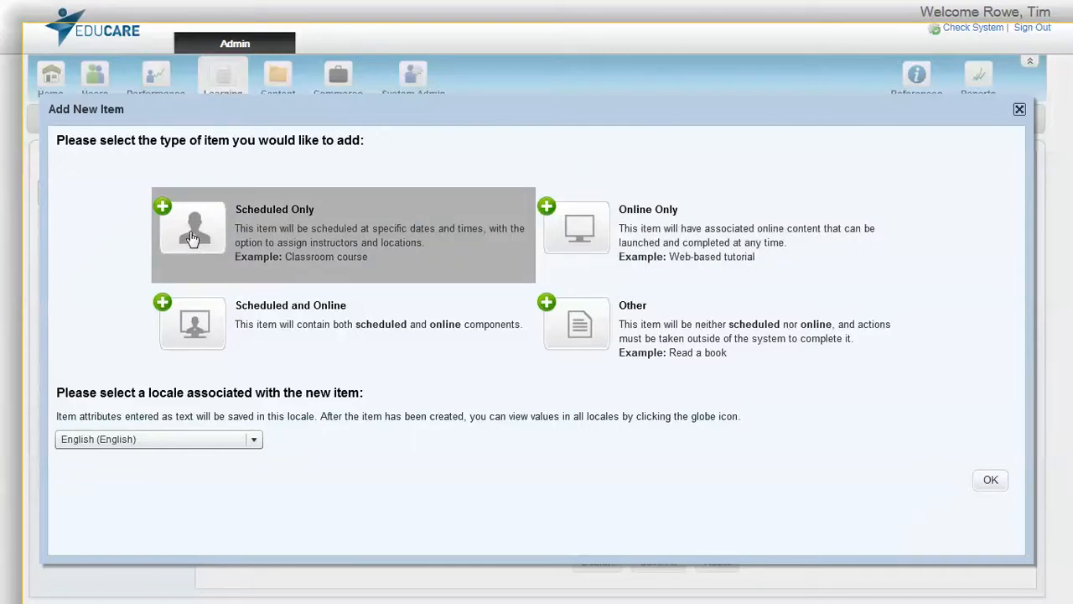
pyautogui.click(192, 239)
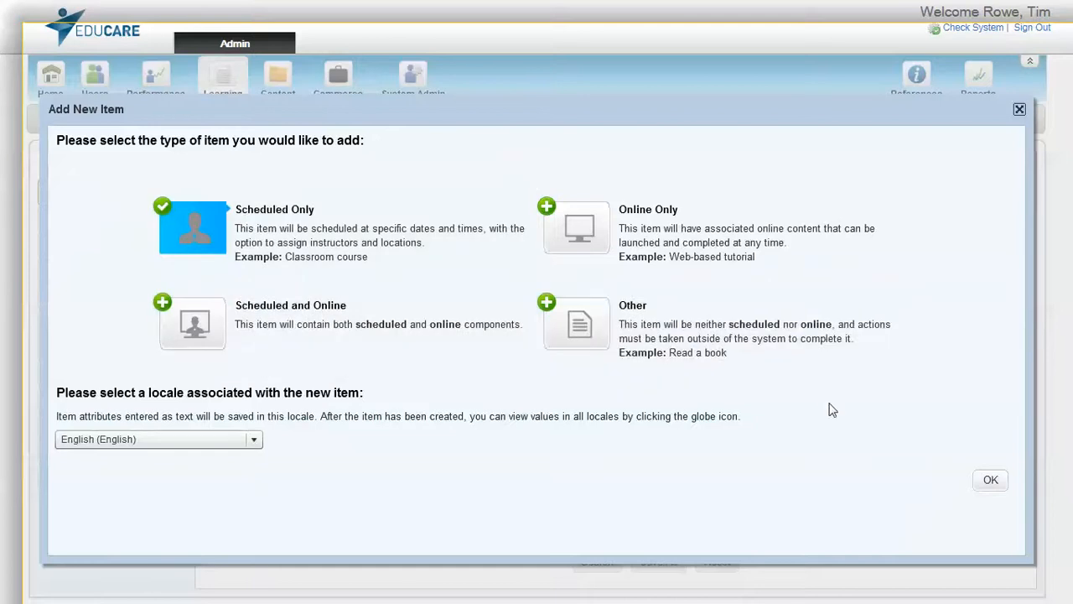
pyautogui.click(991, 481)
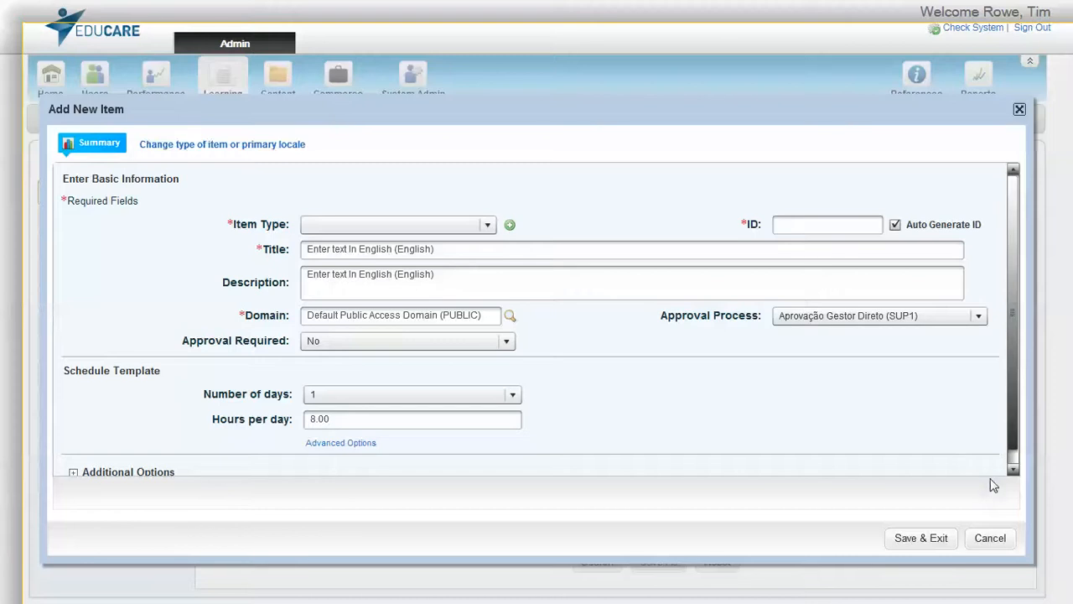
# Set the new item's type to Classroom (CLASS) and its title to "Leadership 101"
pyautogui.click(486, 227)
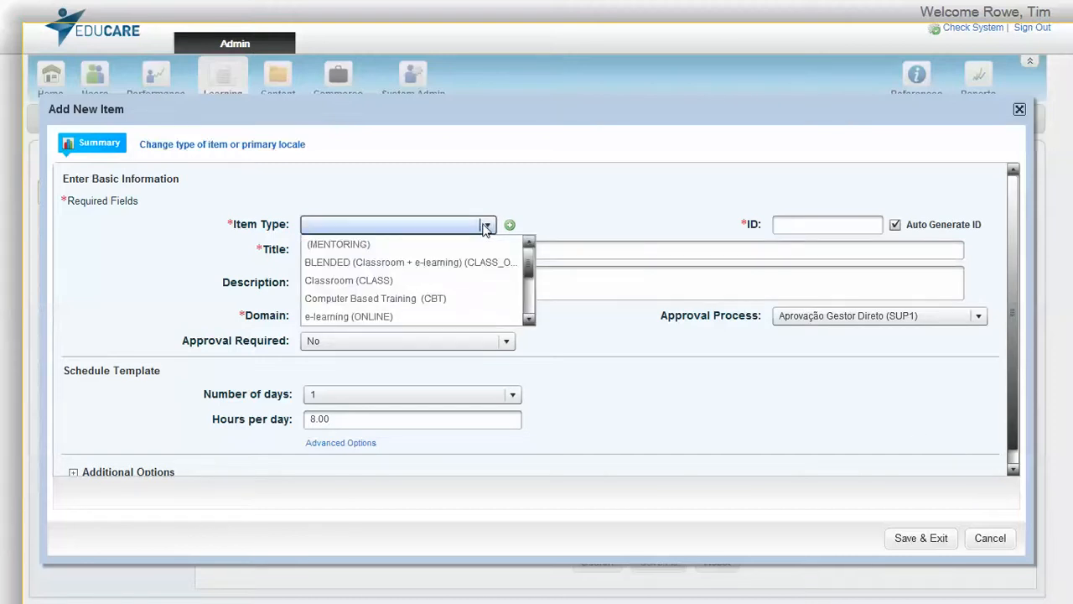
pyautogui.click(370, 282)
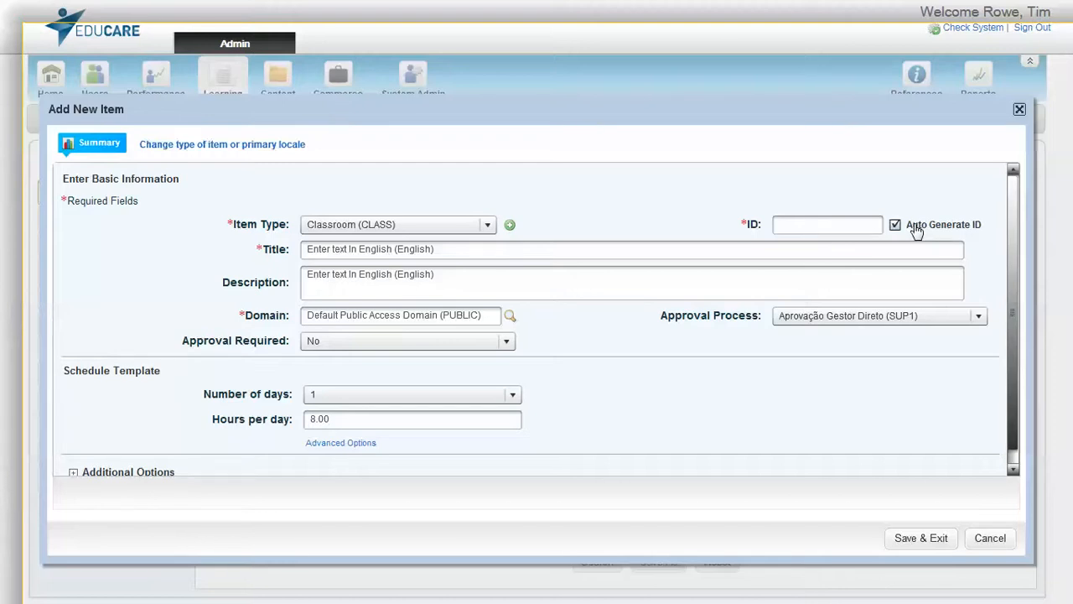
pyautogui.click(309, 249)
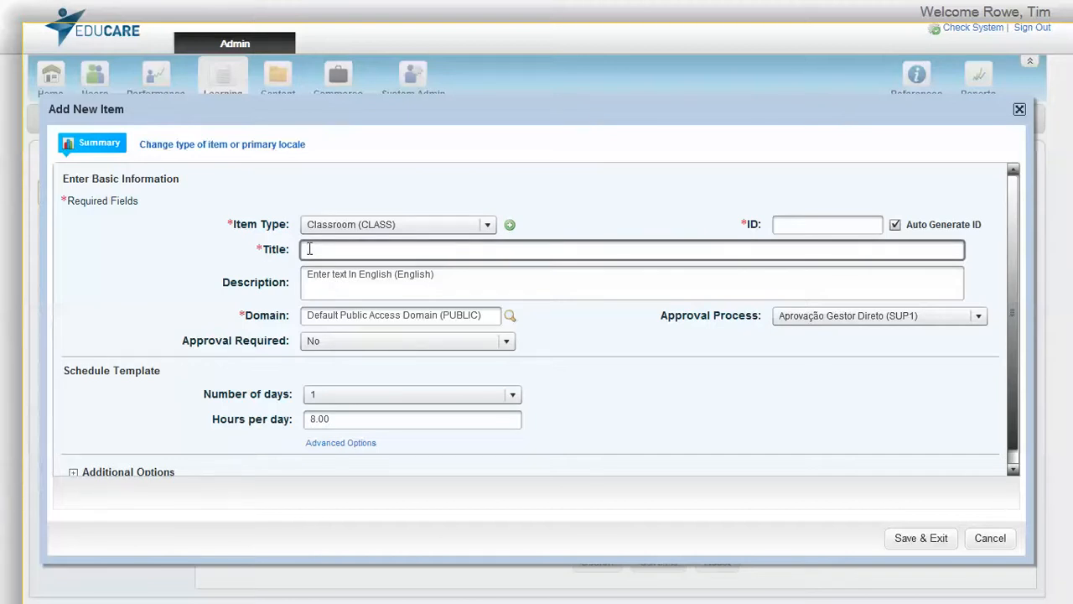
pyautogui.write('Leadership 101')
# Enter the item description "The first in a series of clases on leadership for managers."
pyautogui.click(318, 276)
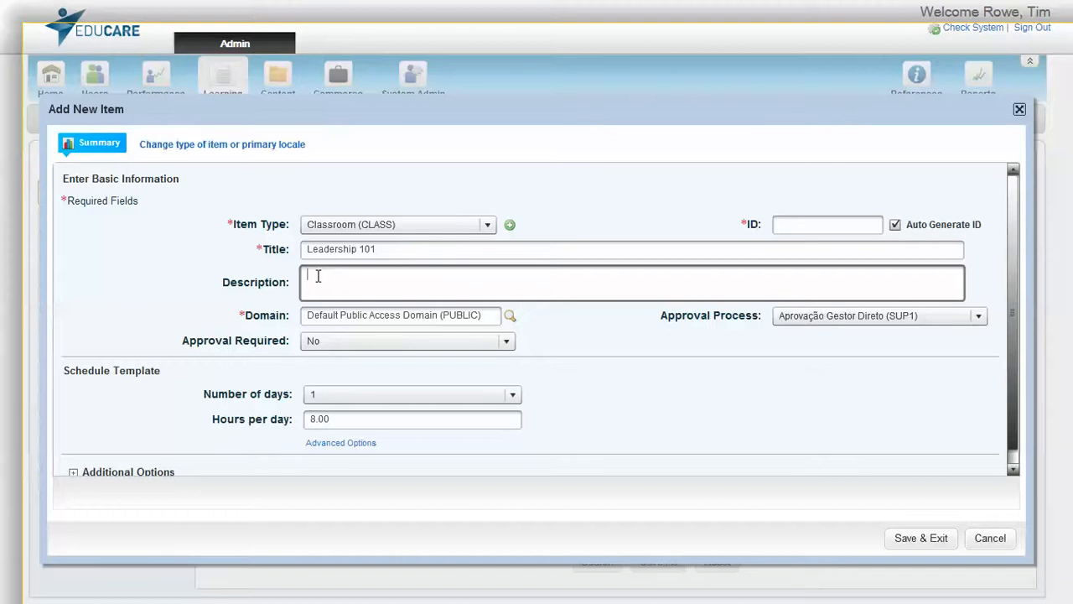
pyautogui.write('The first ln a series of clas')
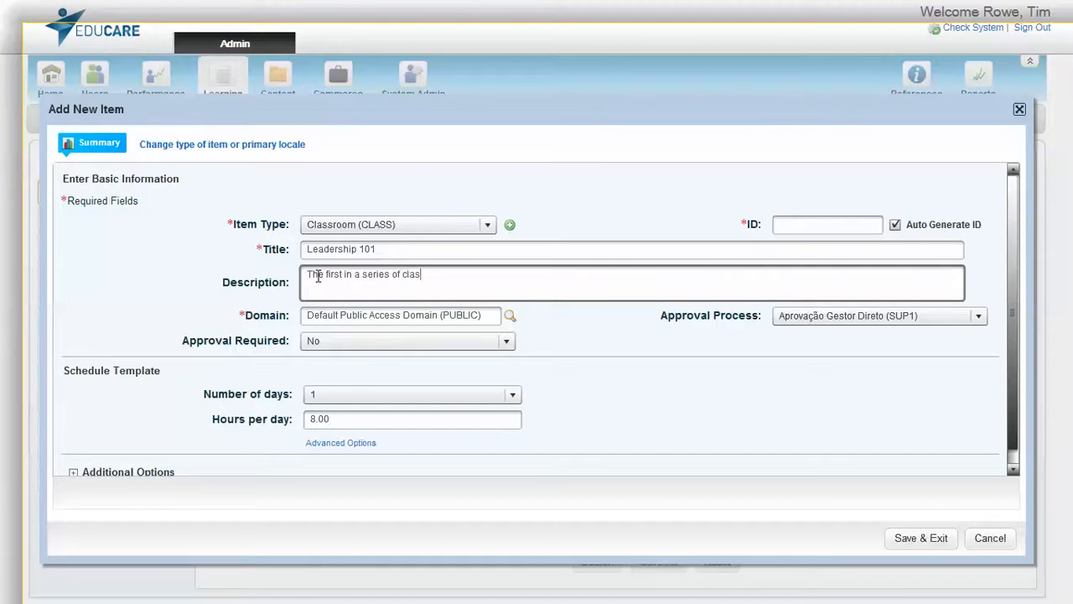
pyautogui.write('es for')
pyautogui.press('BackSpace')
pyautogui.press('BackSpace')
pyautogui.press('BackSpace')
pyautogui.press('BackSpace')
pyautogui.write('on leadership for manag')
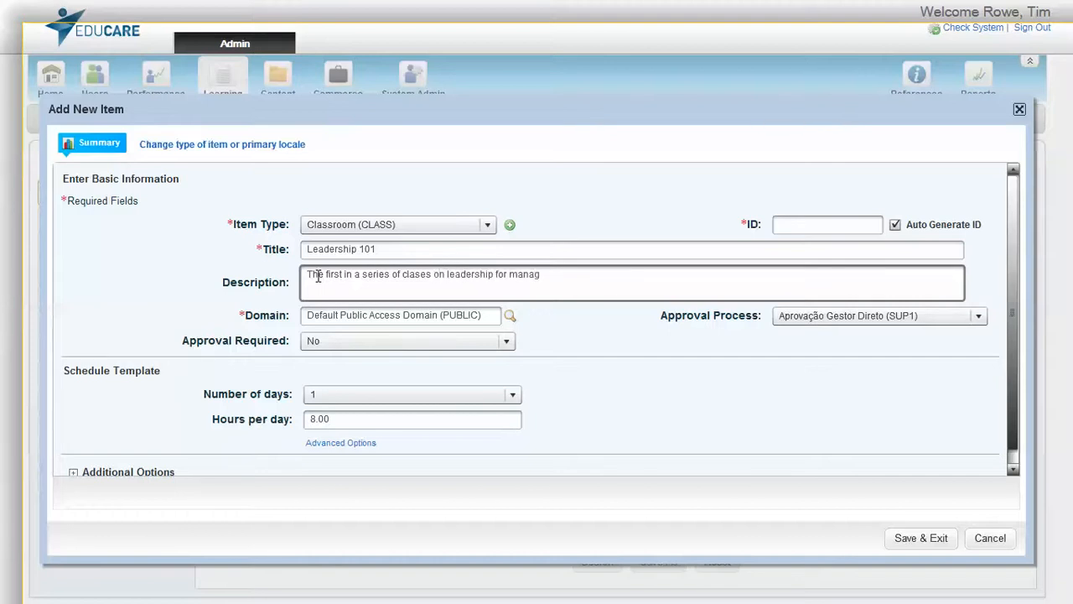
pyautogui.write('ers.')
# Look up domain ID FLL and assign the Fort Lauderdale domain to the item
pyautogui.click(511, 320)
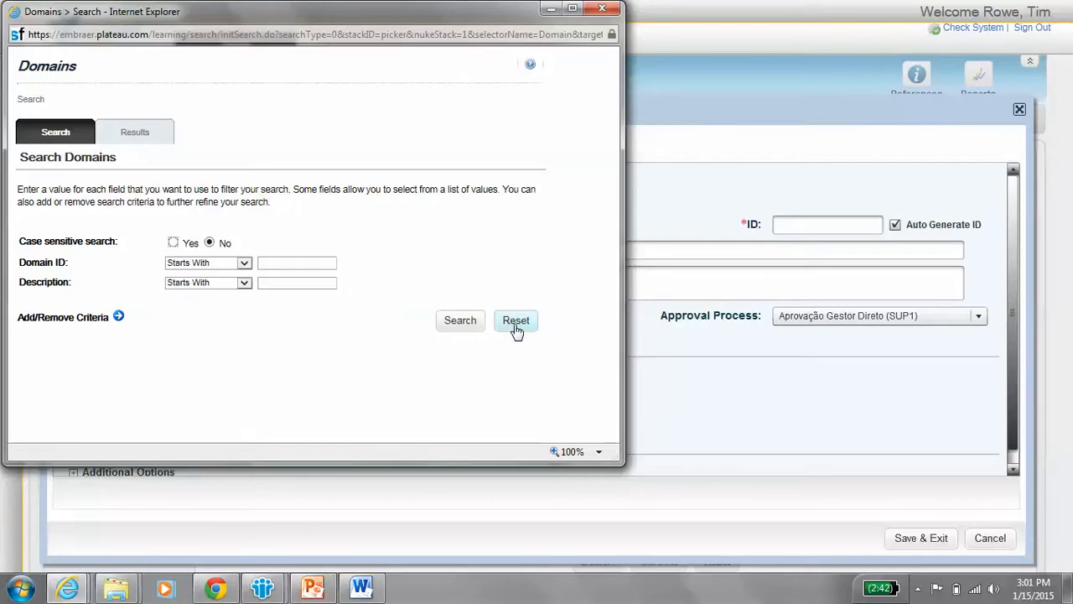
pyautogui.click(461, 329)
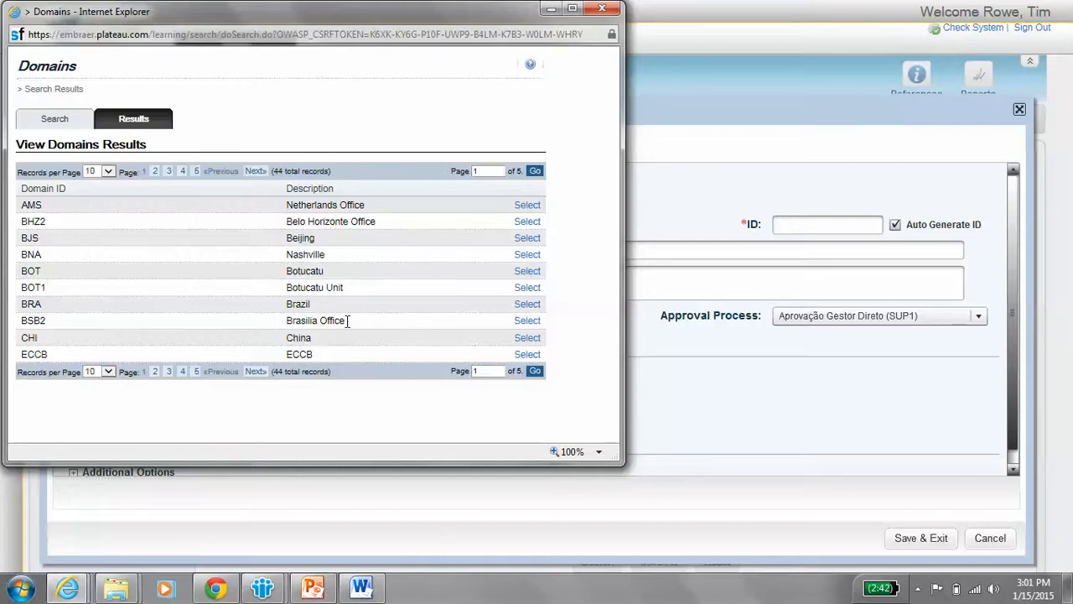
pyautogui.click(52, 122)
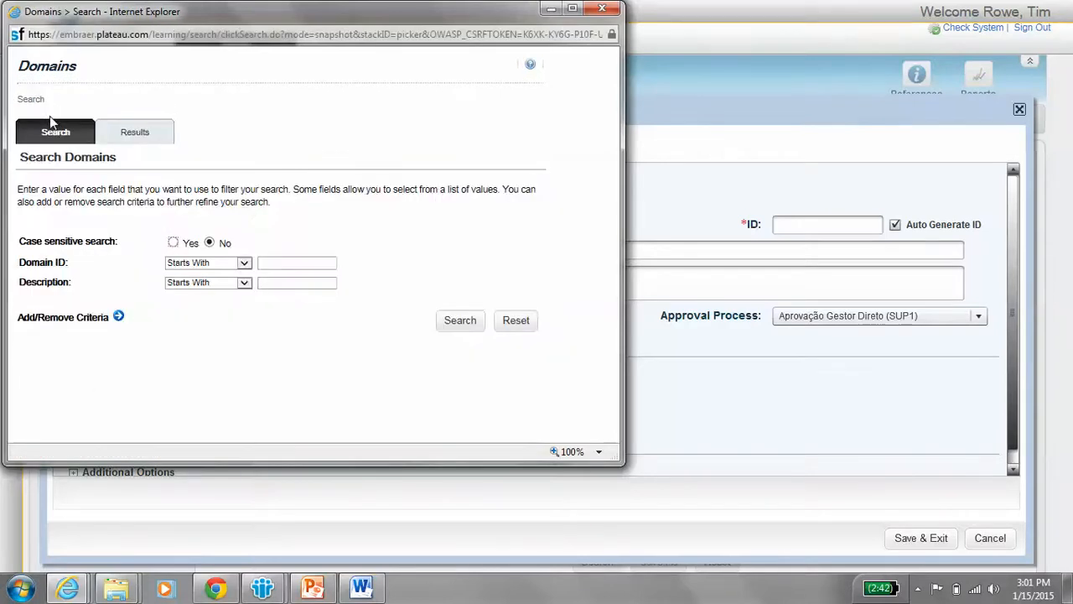
pyautogui.click(269, 260)
pyautogui.write('FLL')
pyautogui.click(458, 327)
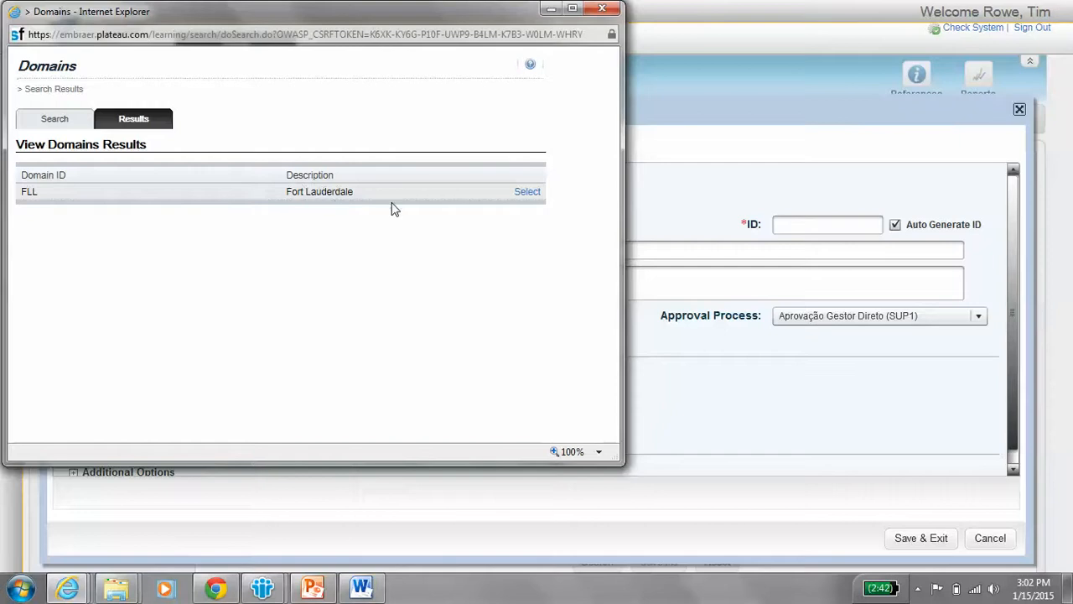
pyautogui.click(528, 192)
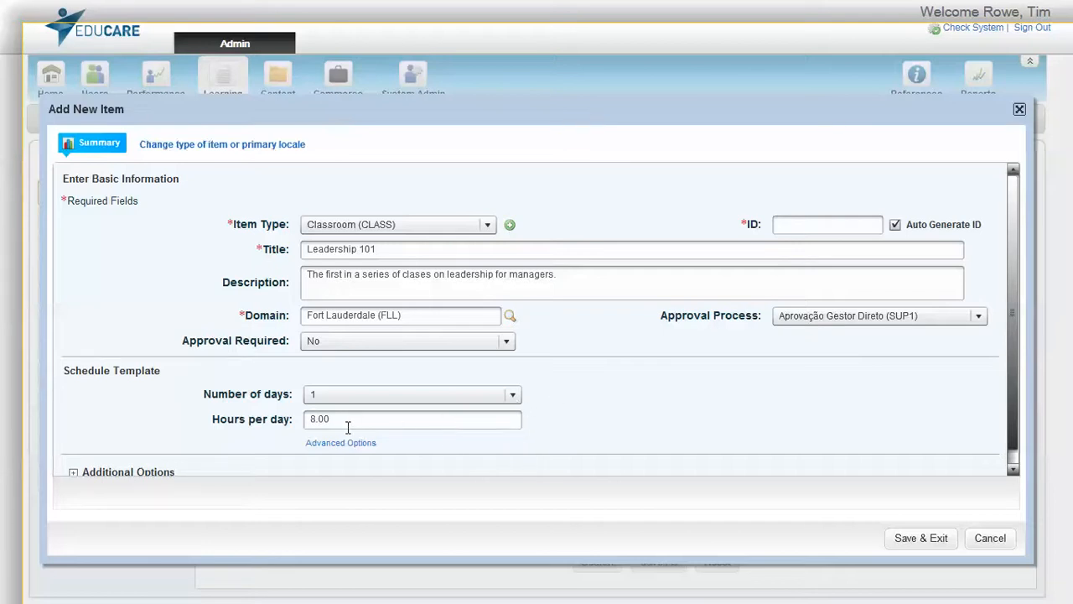
# Set the schedule template's number of days to 2 and open its advanced options
pyautogui.click(514, 396)
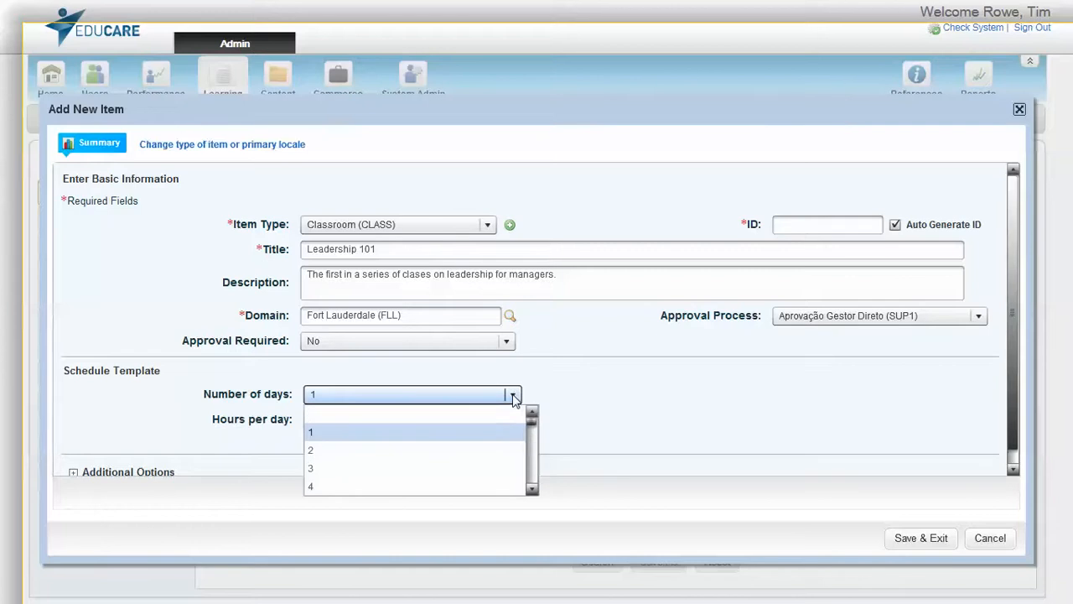
pyautogui.click(314, 449)
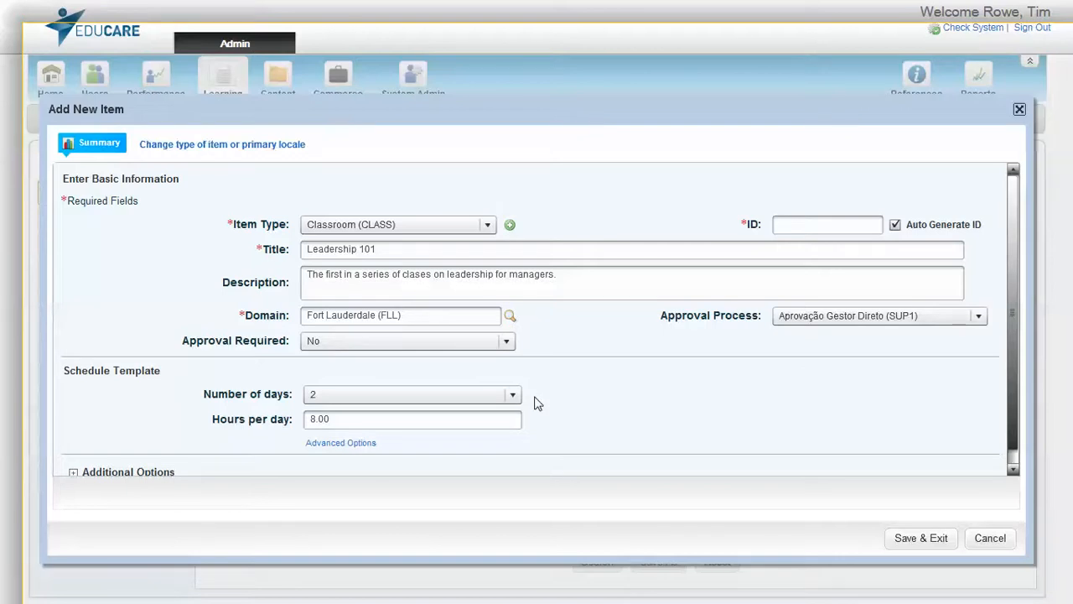
pyautogui.click(353, 445)
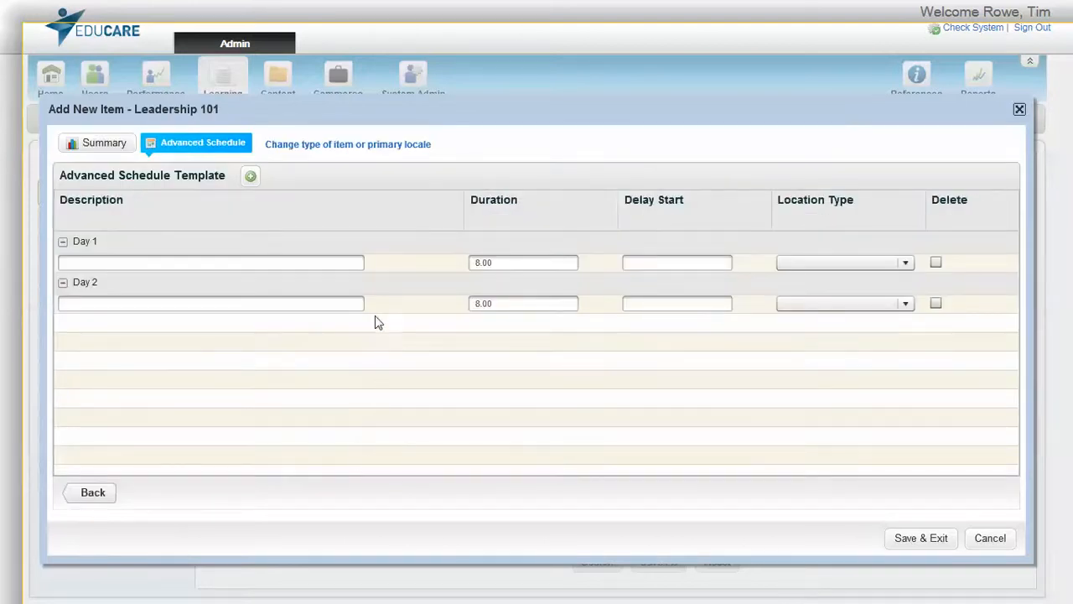
# Describe Day 1 as "Part A" and Day 2 as "Part b", and set Day 2's duration to 4.00 hours
pyautogui.click(141, 265)
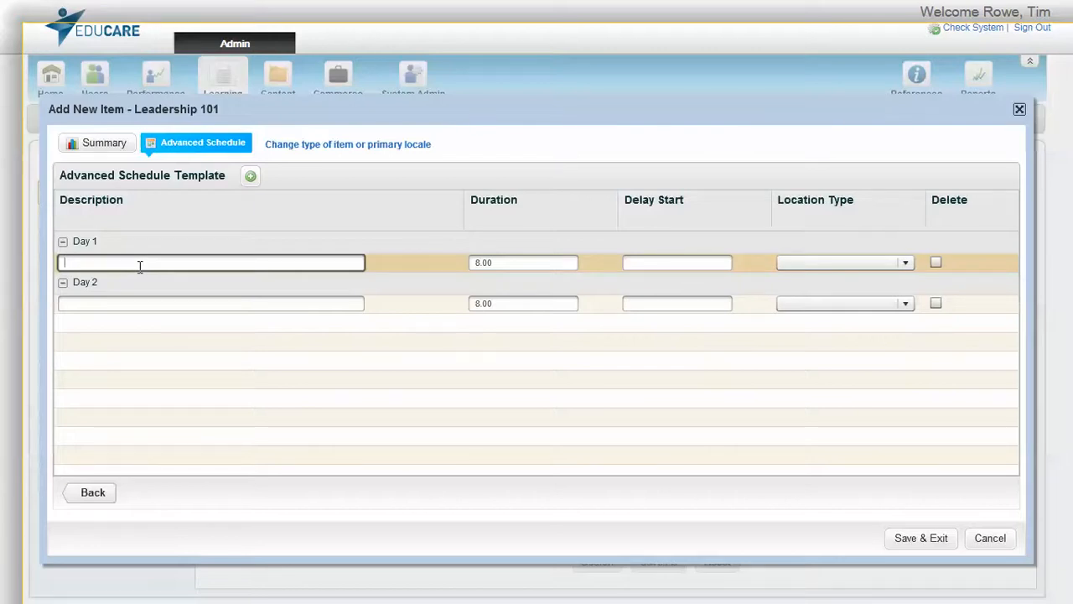
pyautogui.write('Part A')
pyautogui.click(88, 303)
pyautogui.write('P')
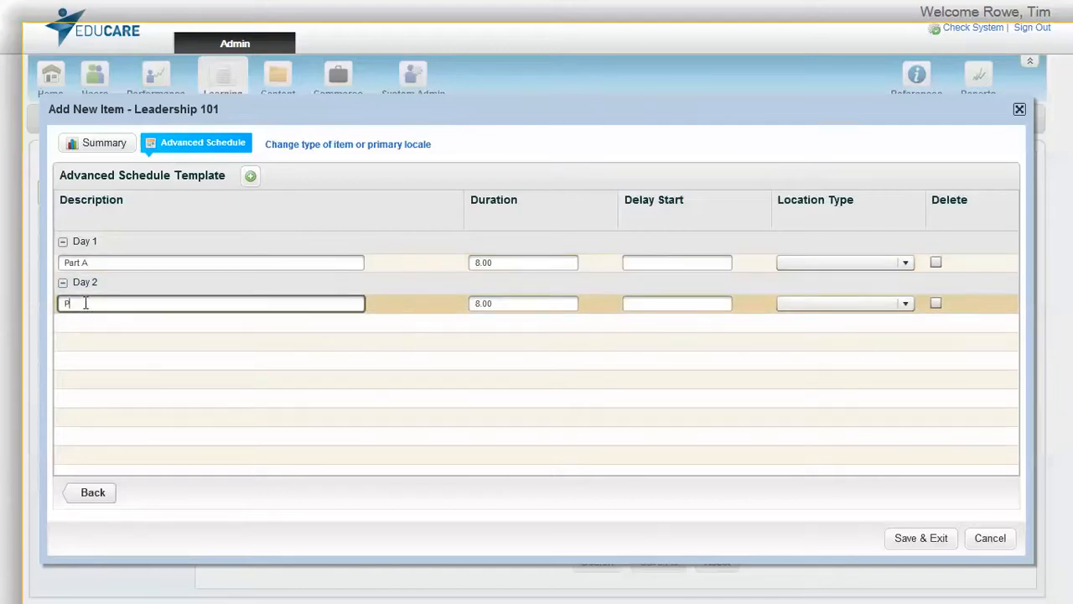
pyautogui.write('art B')
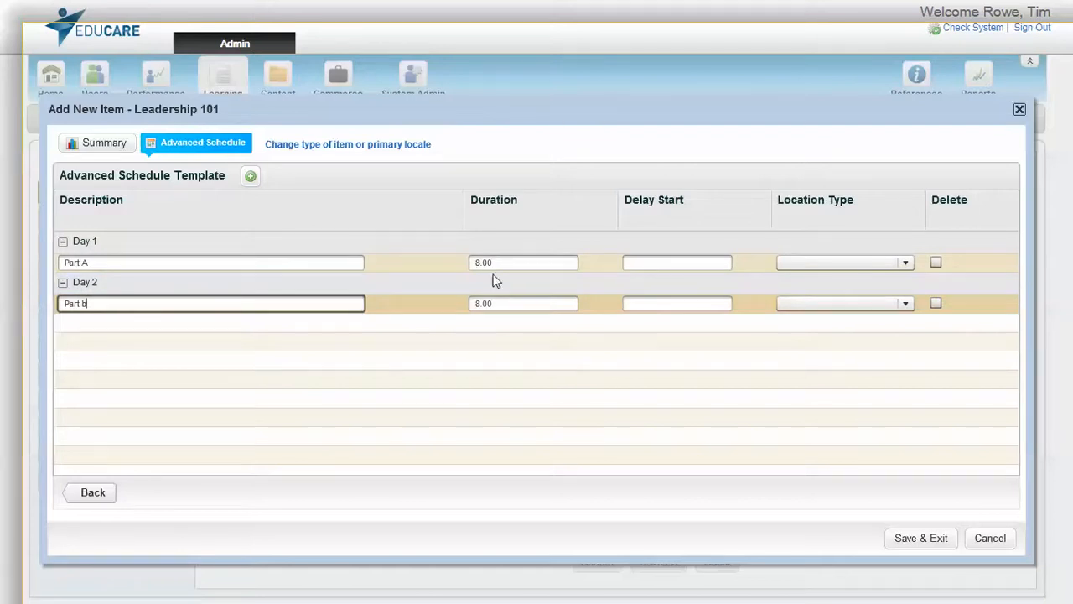
pyautogui.press('Tab')
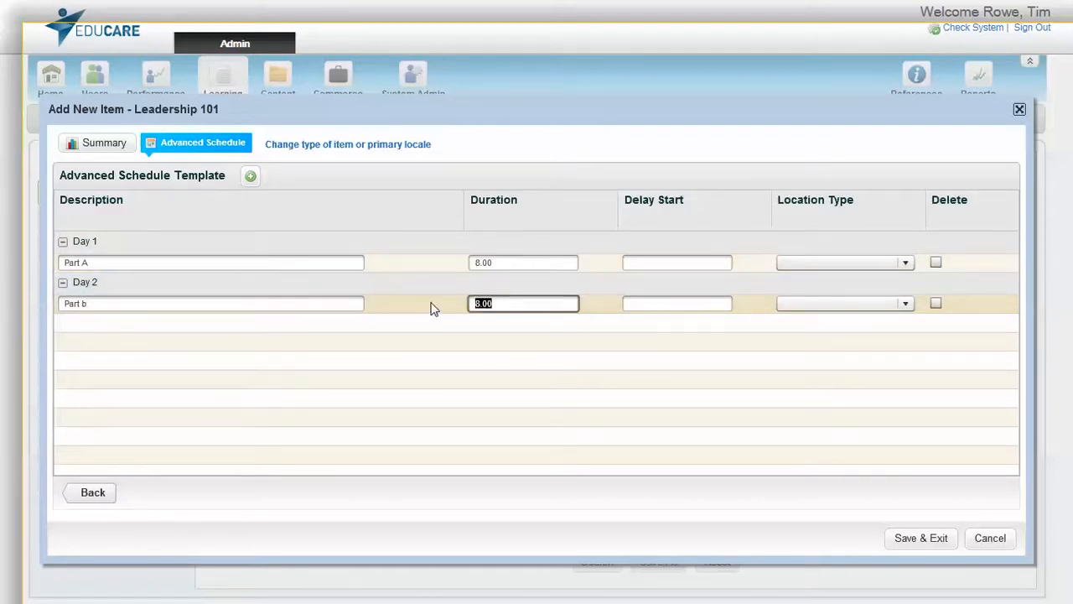
pyautogui.write('4.00')
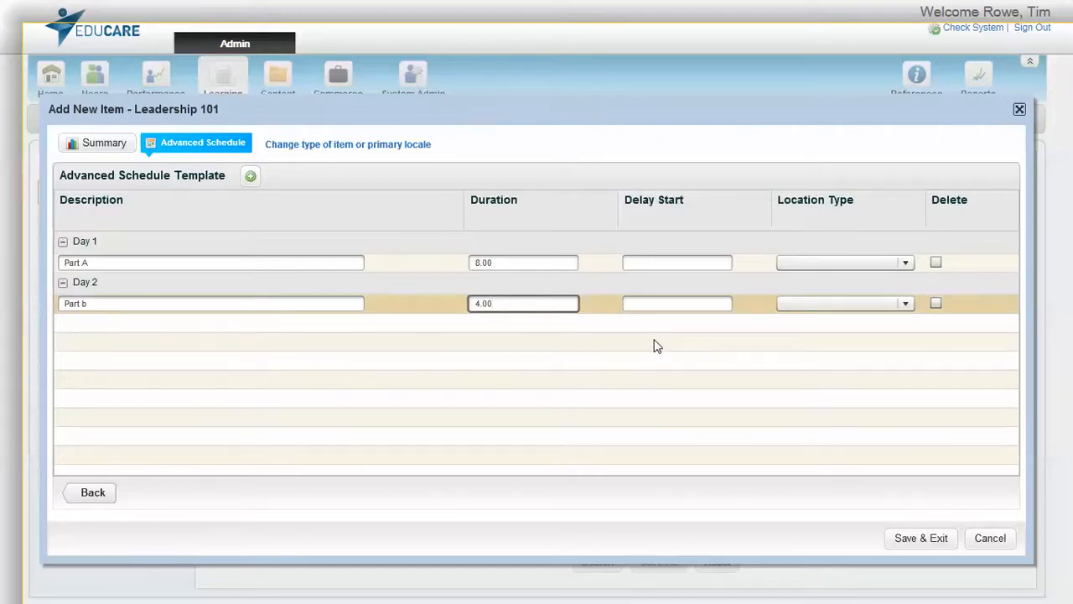
# Return to the item summary and switch the schedule back to basic options, discarding the advanced settings
pyautogui.click(88, 495)
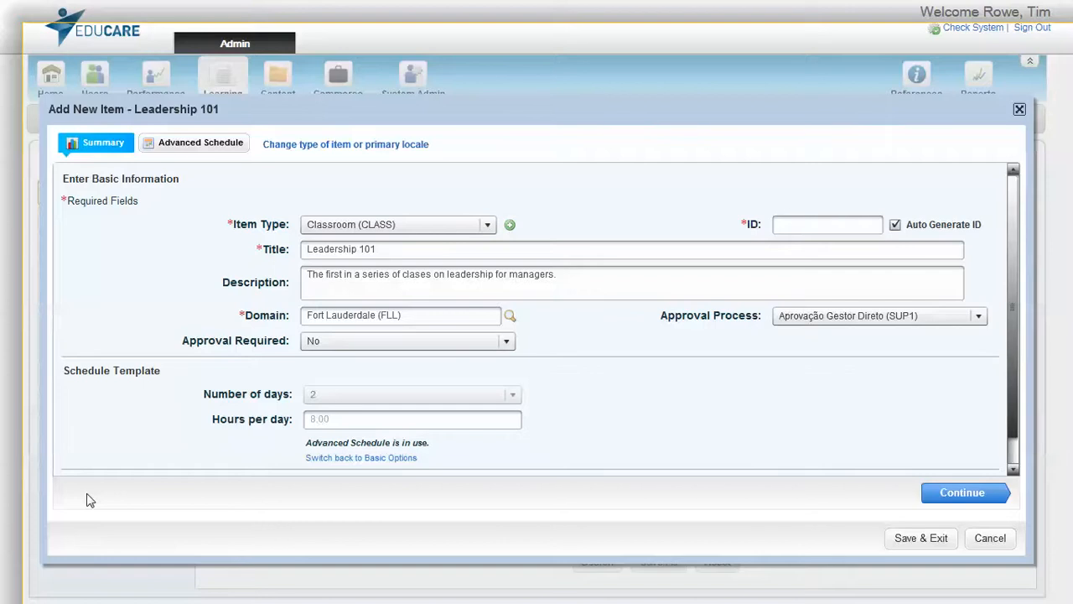
pyautogui.click(373, 459)
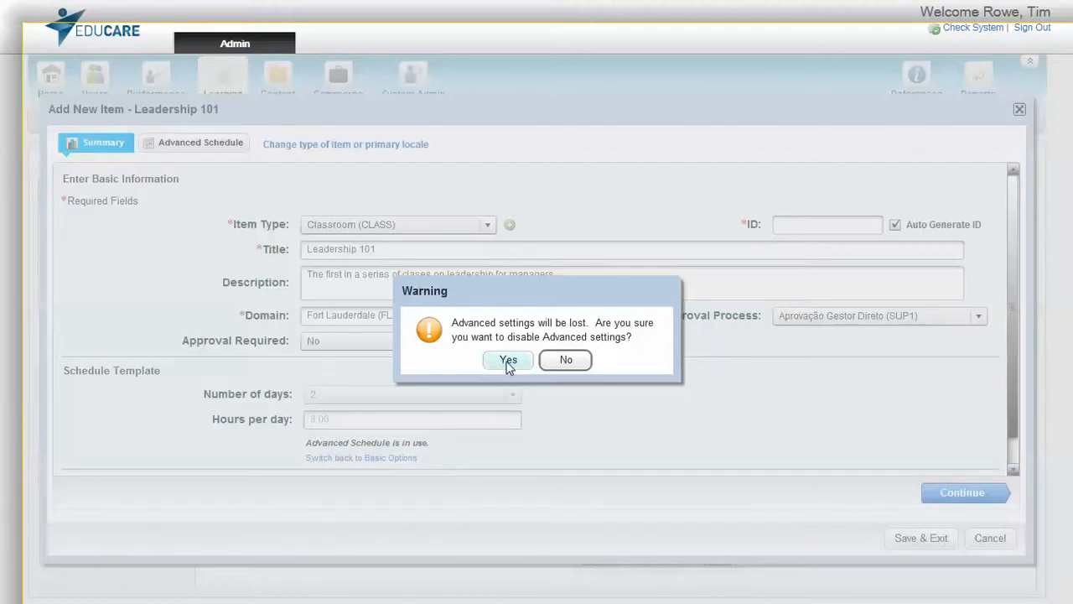
pyautogui.click(507, 361)
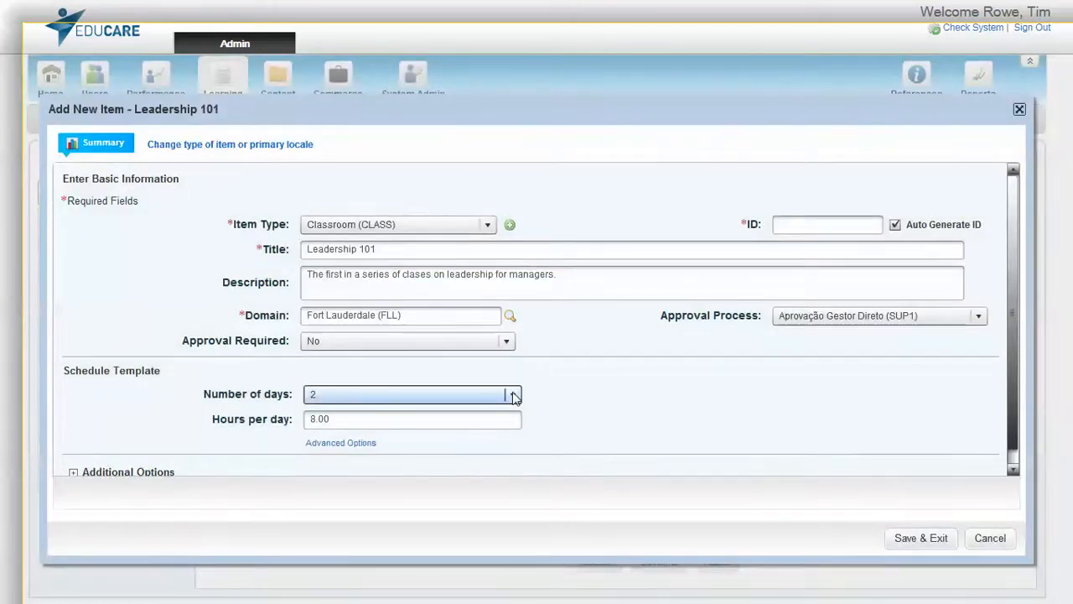
# Set the schedule template's number of days to 1 and save the new Leadership 101 item
pyautogui.click(513, 395)
pyautogui.click(427, 414)
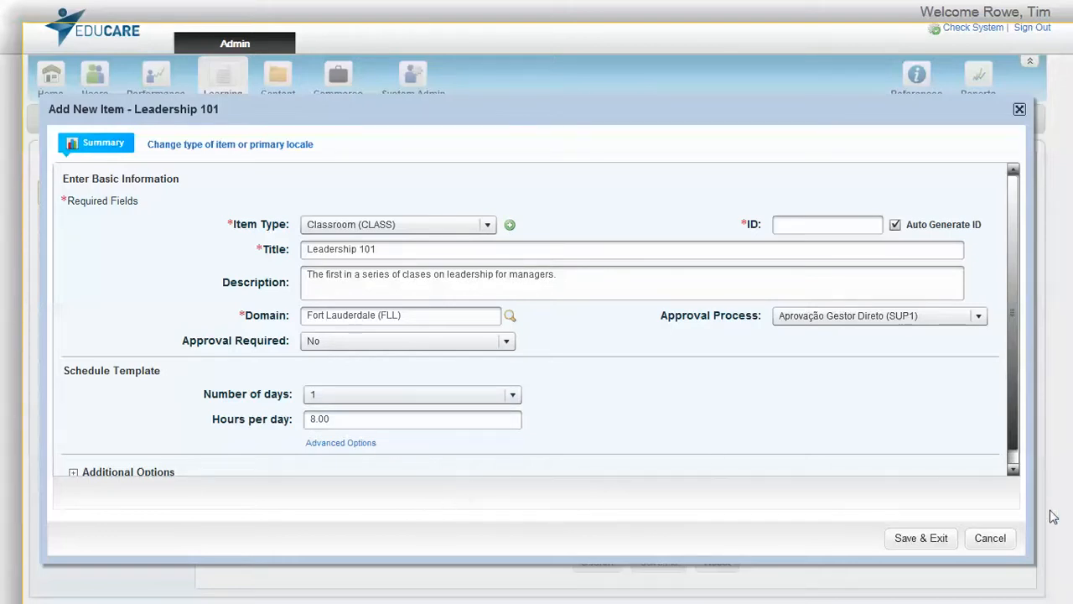
pyautogui.click(930, 539)
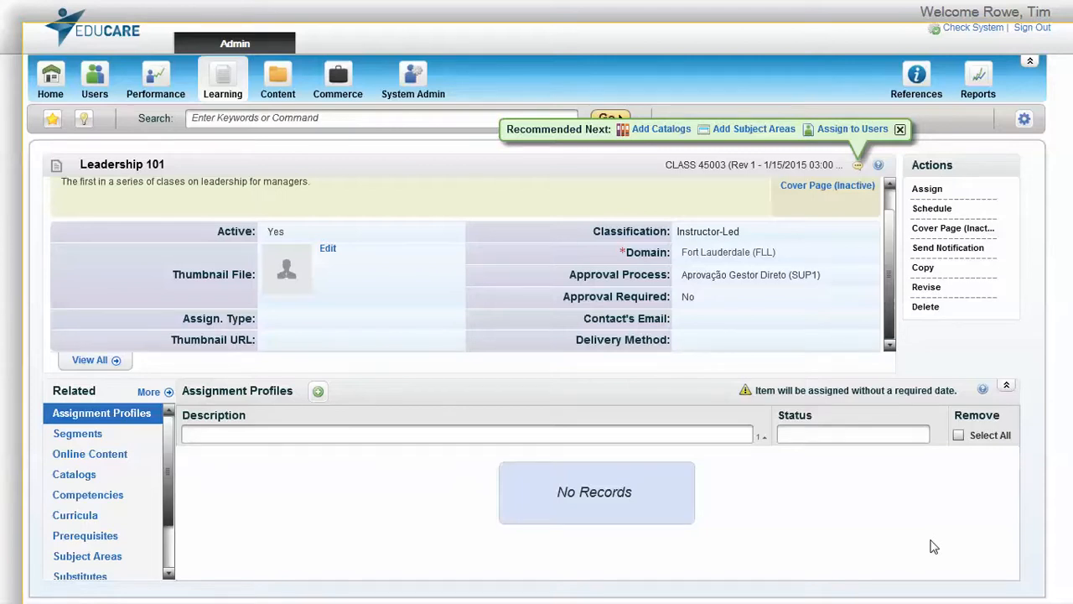
# Review the item's related assignment profiles, segments, online content and its add options, prerequisites, curricula and the remaining related sections
pyautogui.click(88, 419)
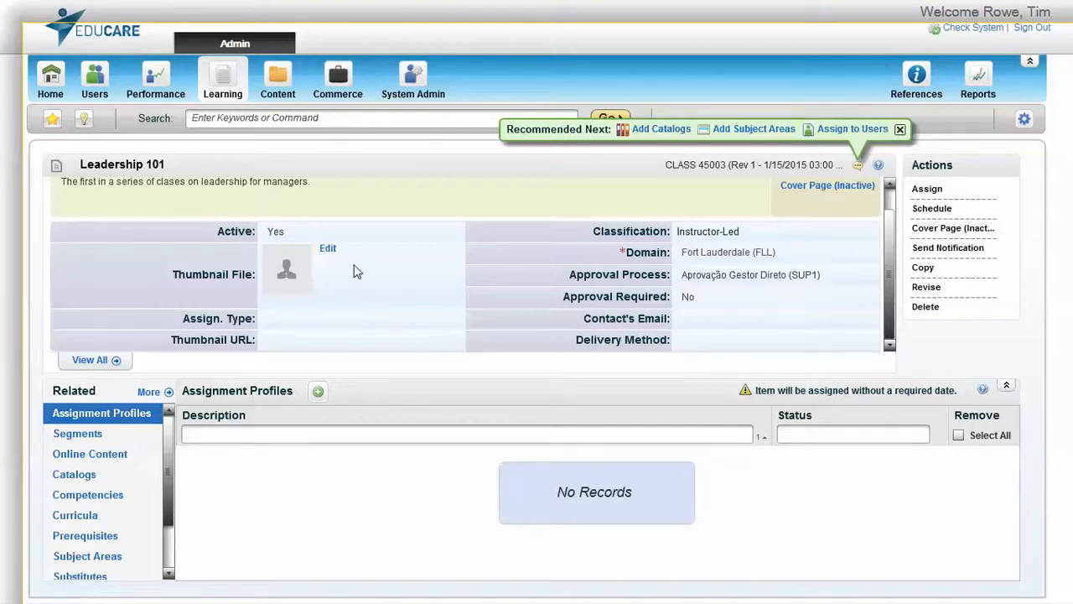
pyautogui.click(81, 442)
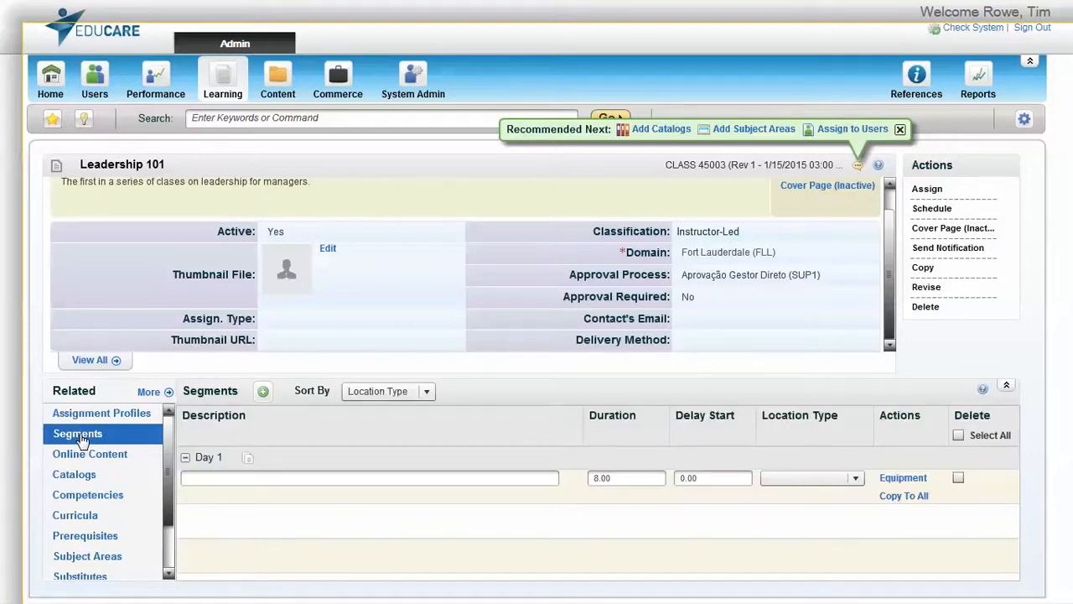
pyautogui.click(76, 450)
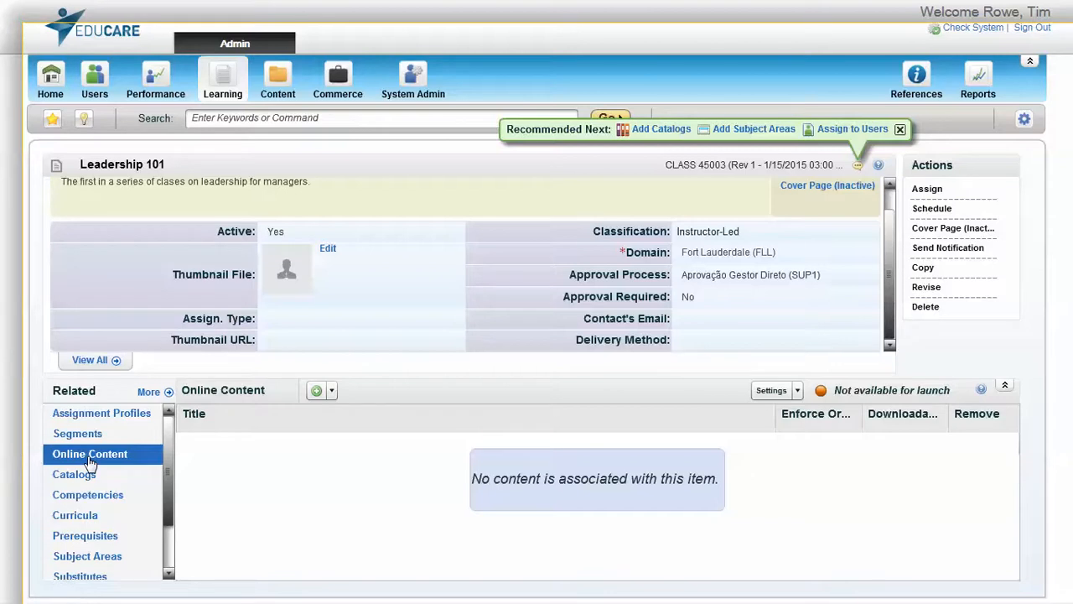
pyautogui.click(317, 391)
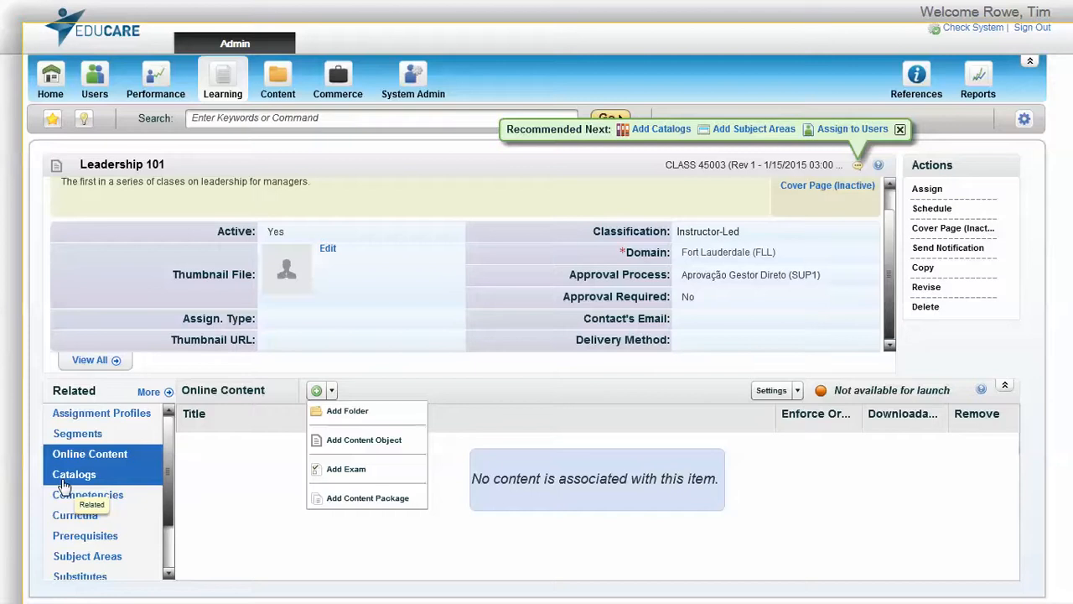
pyautogui.click(78, 542)
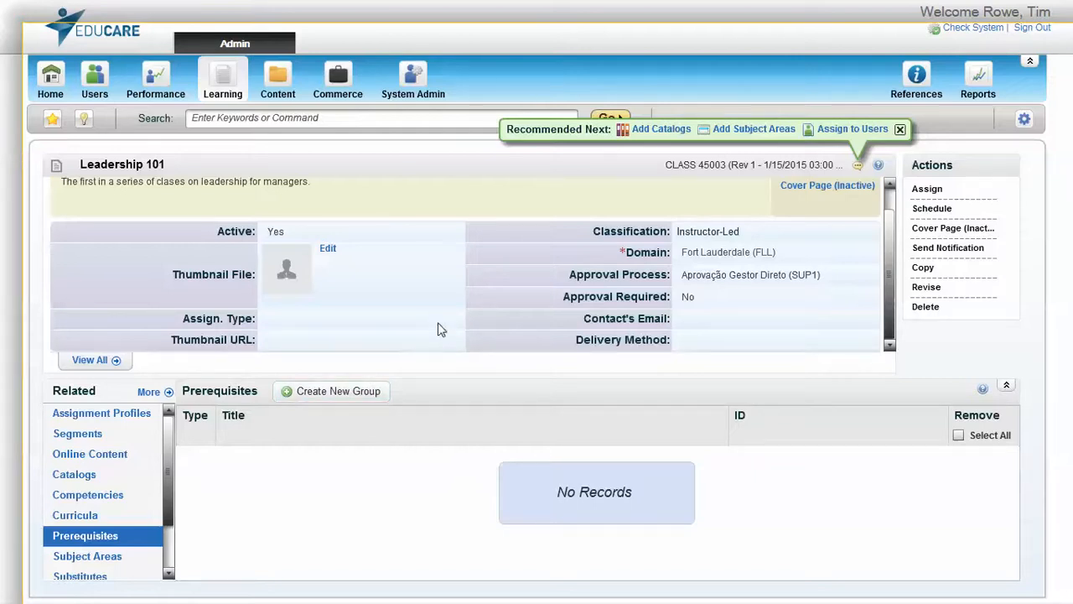
pyautogui.click(77, 518)
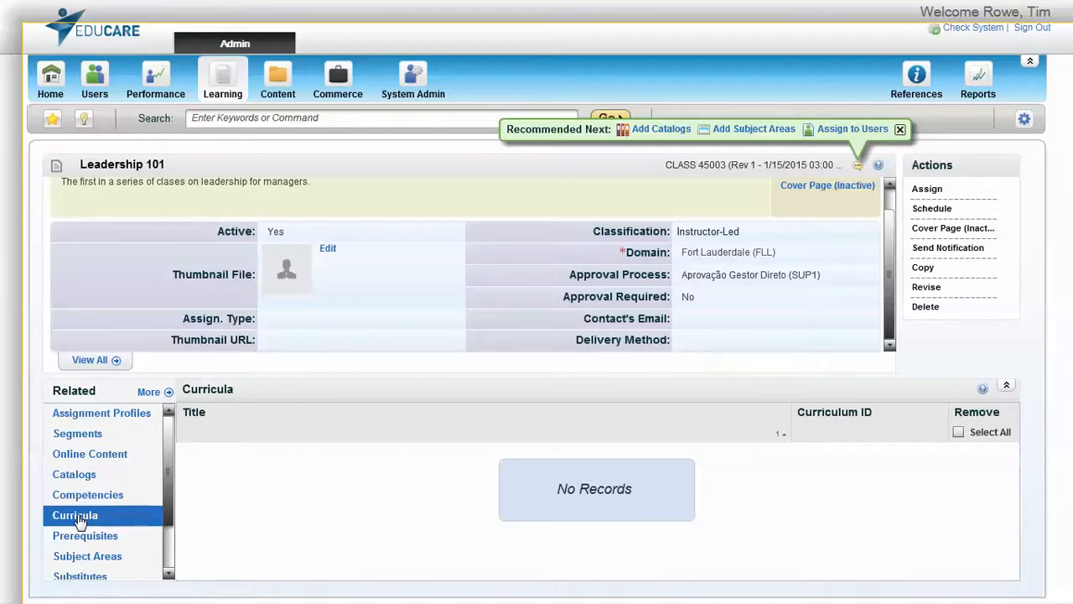
pyautogui.scroll(-1, 175, 531)
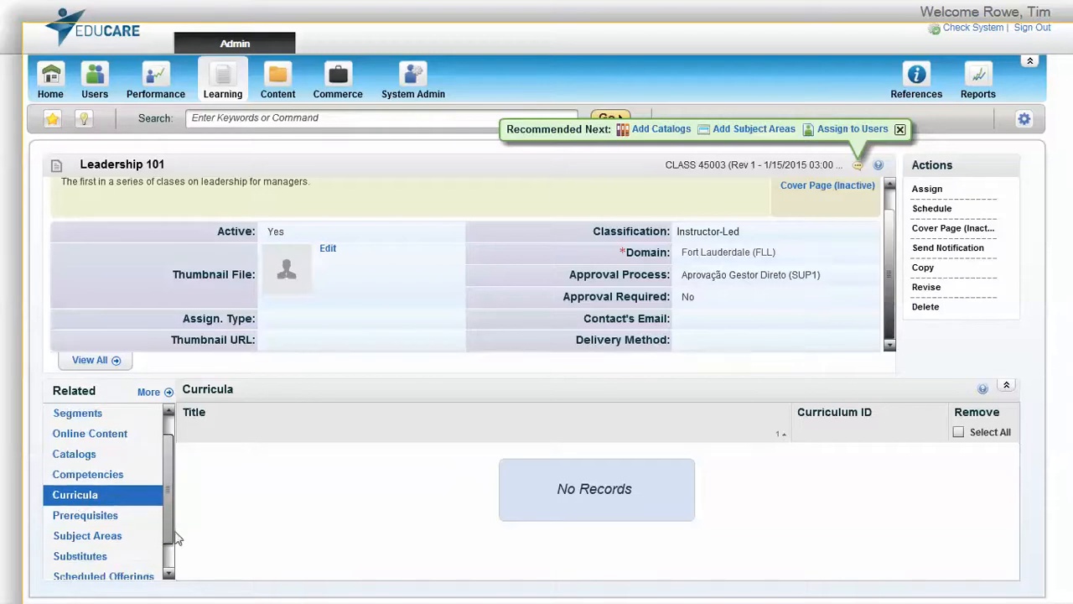
pyautogui.scroll(-2, 178, 545)
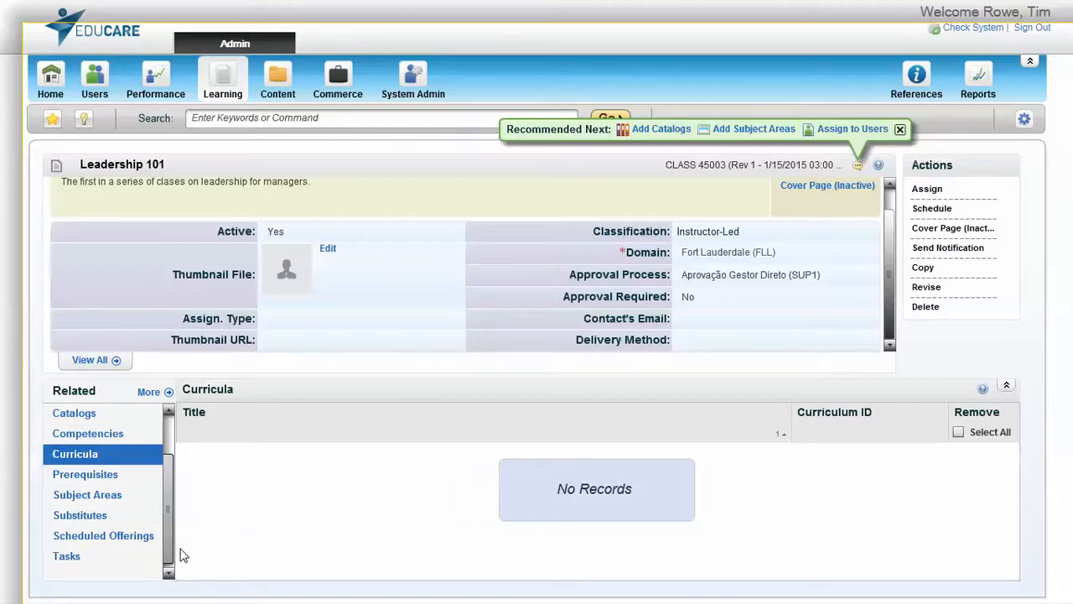